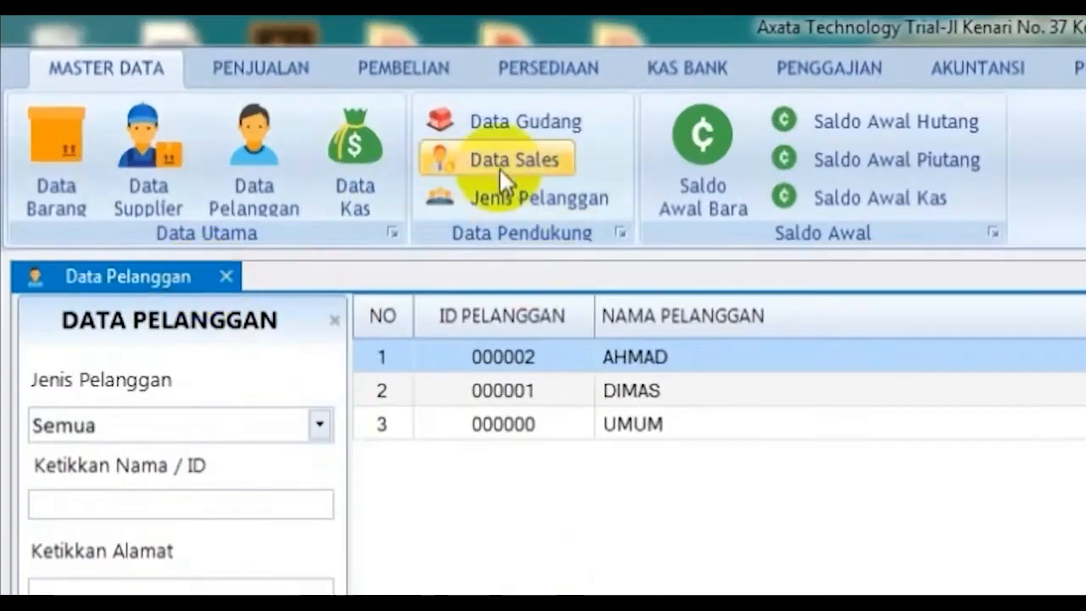
# Step: Open the Jenis Pelanggan list from the Master Data ribbon
pyautogui.click(277, 109)
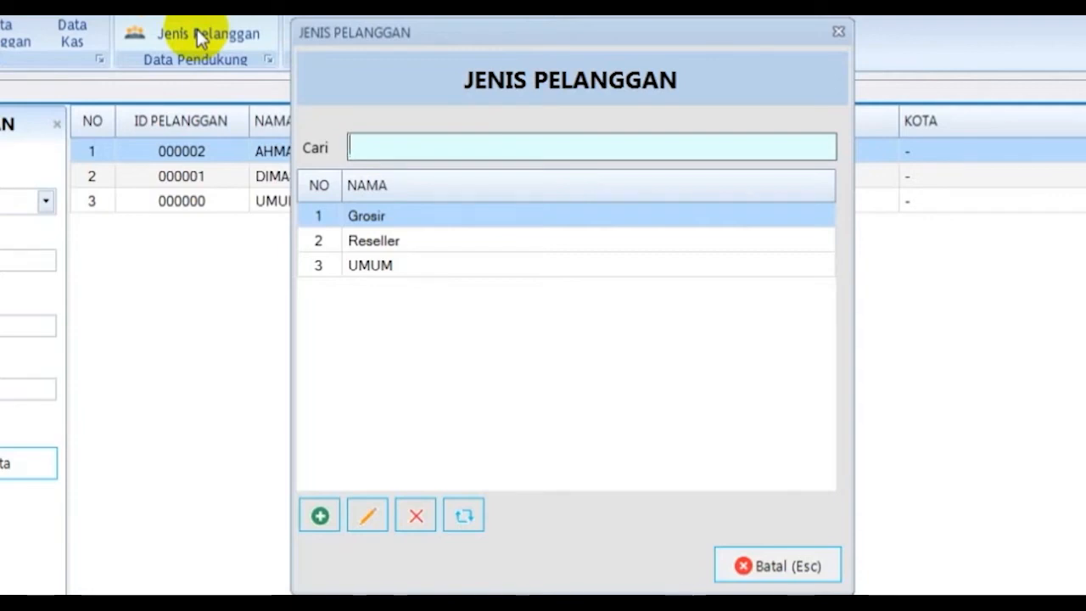
# Step: Look through the existing Grosir, Reseller and UMUM customer types
pyautogui.click(451, 239)
pyautogui.click(451, 219)
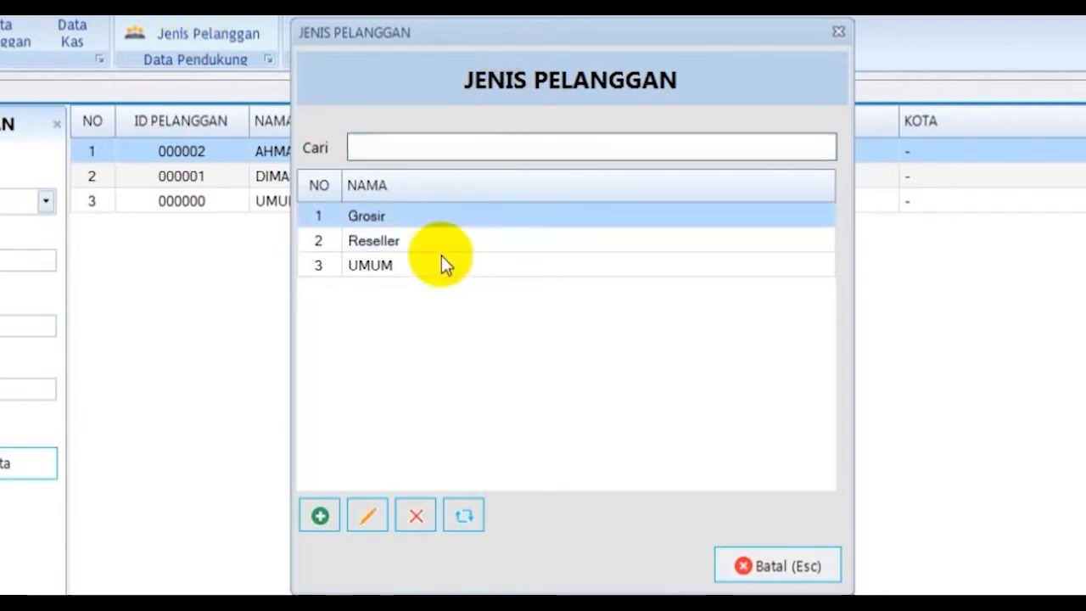
pyautogui.click(442, 267)
pyautogui.click(439, 241)
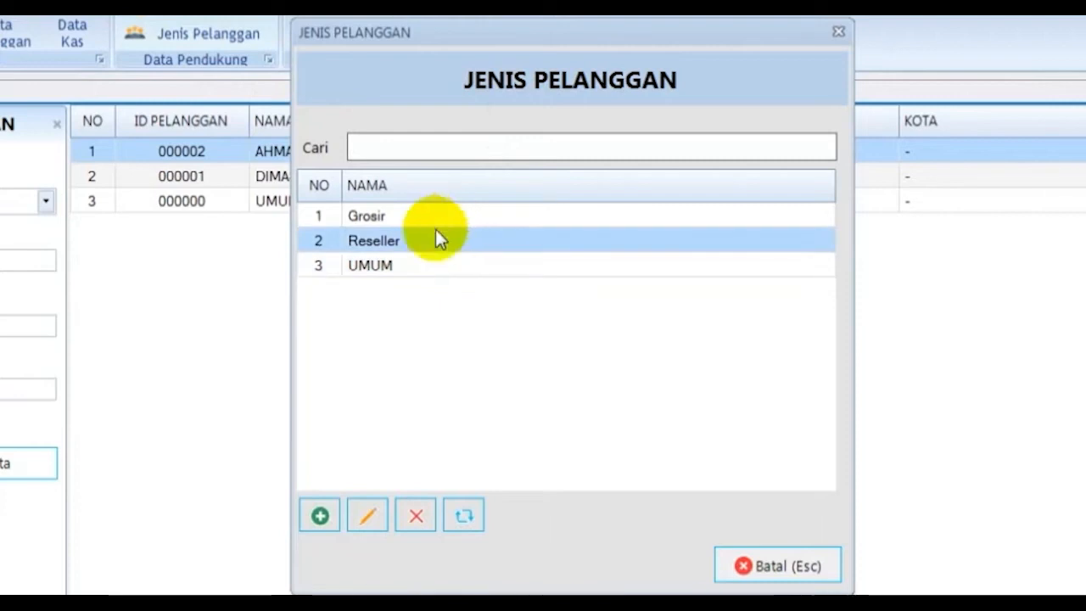
pyautogui.click(440, 265)
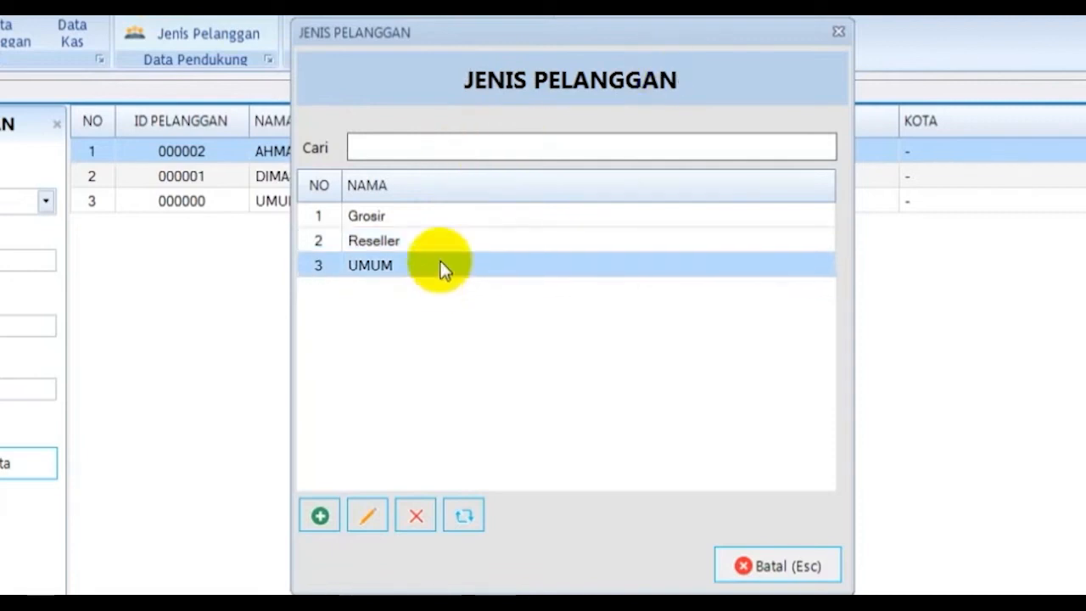
# Step: Add a 'Reseller 2' customer type, decline adding more, and recheck the list
pyautogui.click(320, 513)
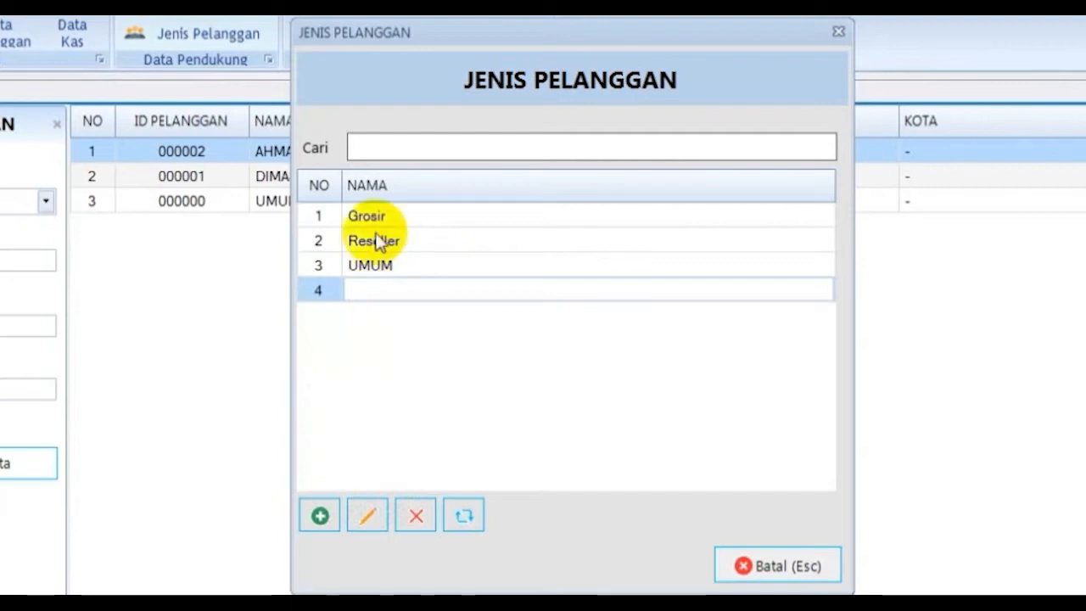
pyautogui.write('UHIJOK')
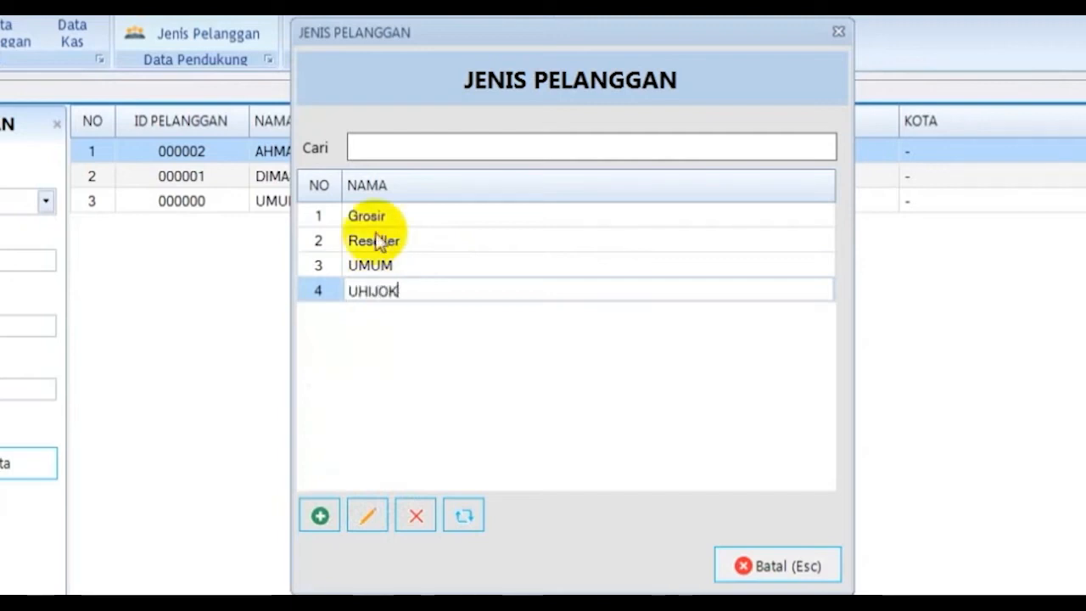
pyautogui.press('BackSpace')
pyautogui.press('BackSpace')
pyautogui.press('BackSpace')
pyautogui.press('BackSpace')
pyautogui.press('BackSpace')
pyautogui.press('BackSpace')
pyautogui.write('R')
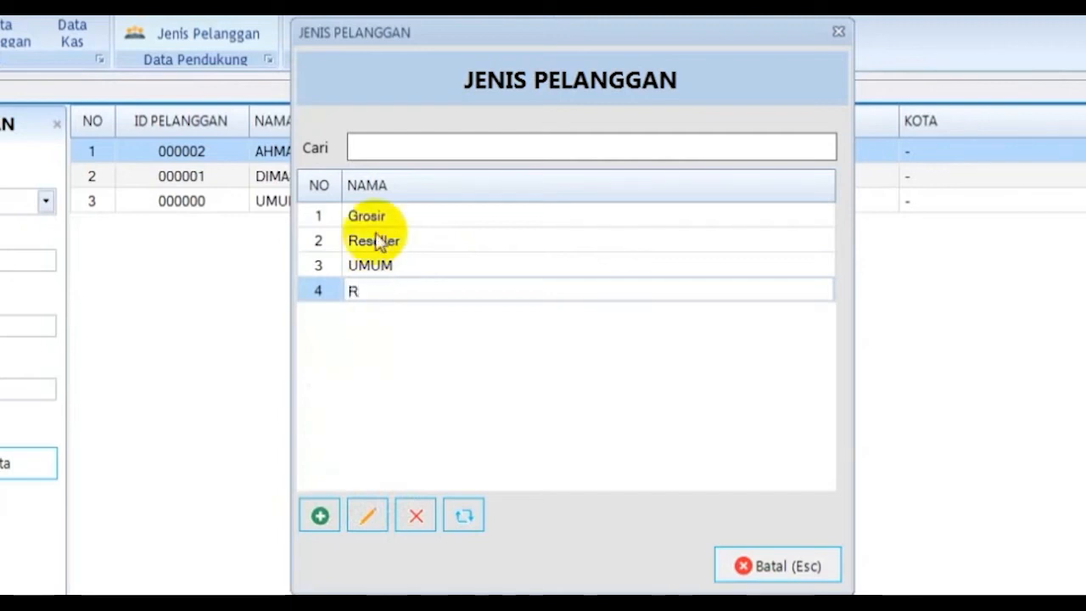
pyautogui.write('eselle')
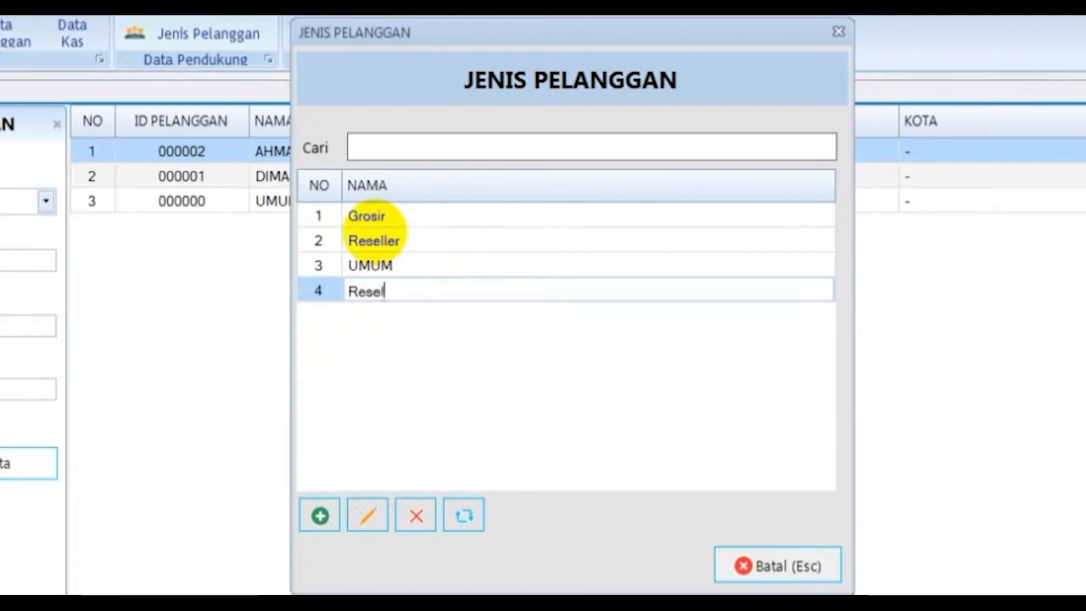
pyautogui.write('r 2')
pyautogui.press('Return')
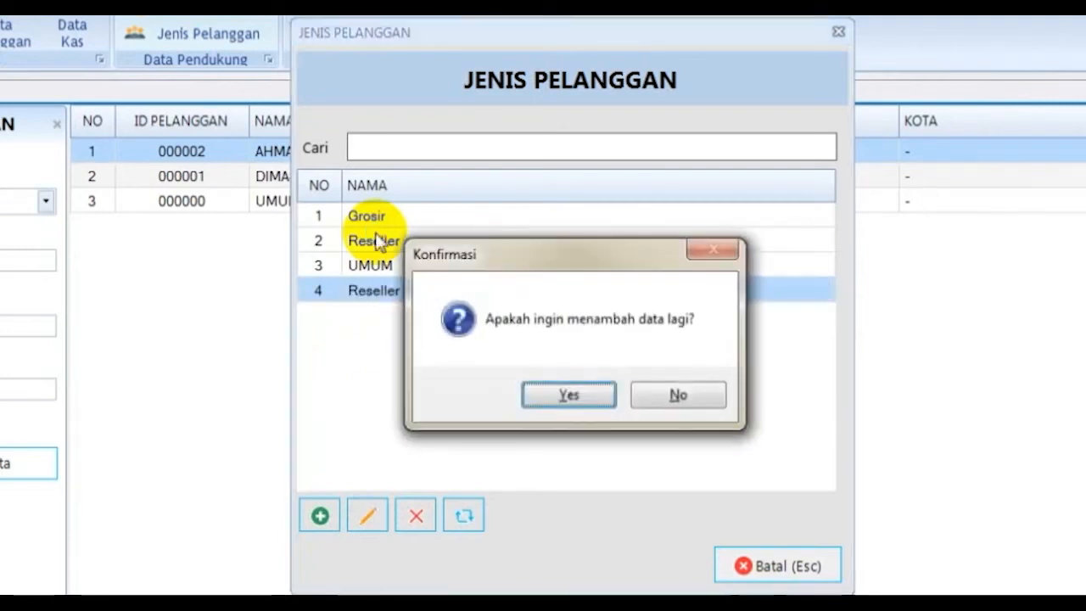
pyautogui.press('Tab')
pyautogui.press('Return')
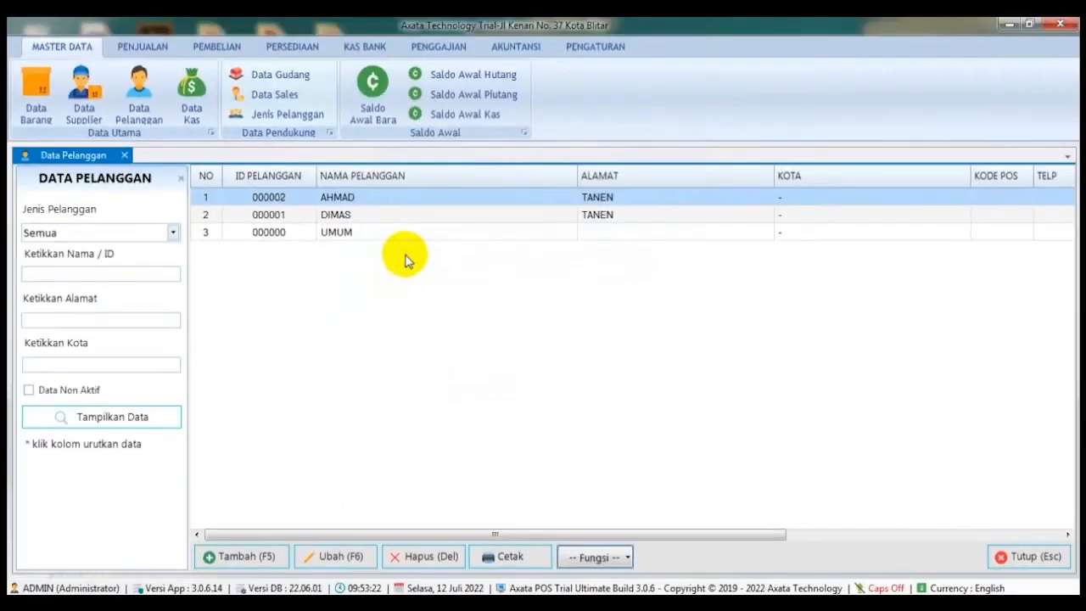
pyautogui.click(273, 117)
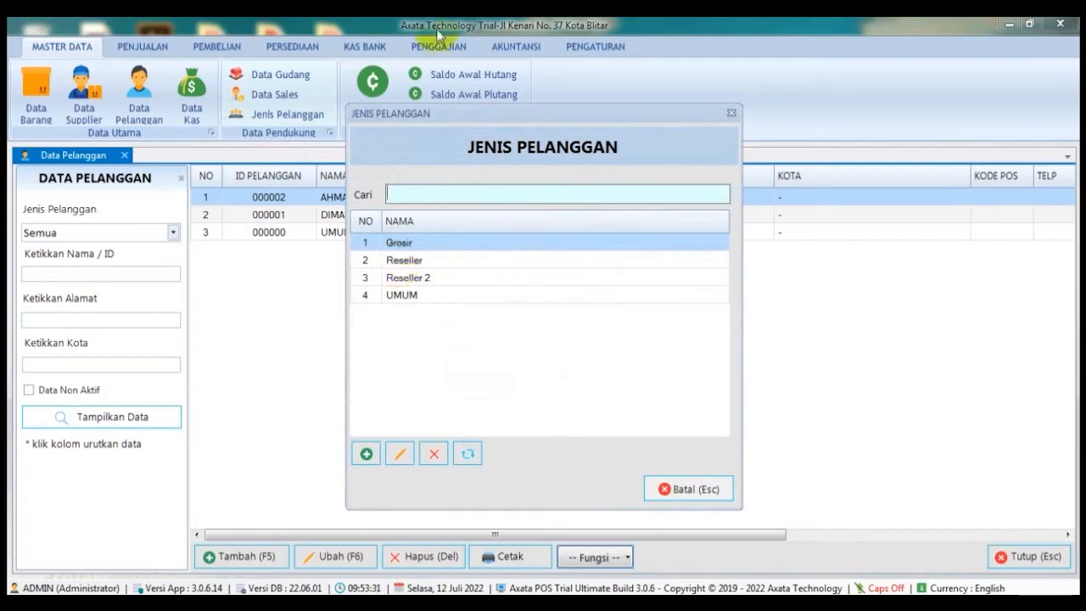
pyautogui.press('Escape')
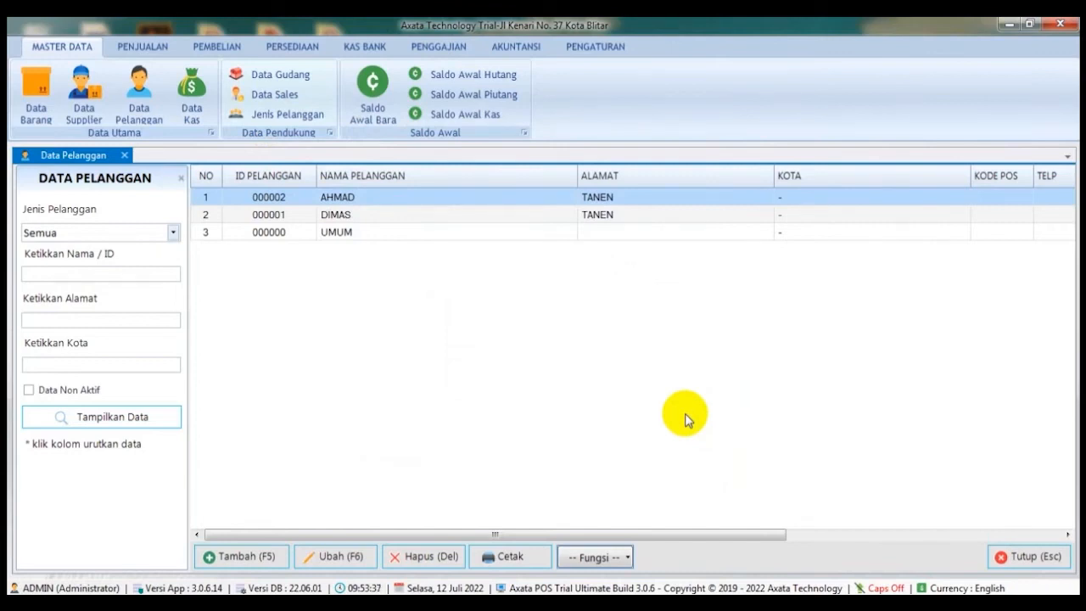
# Step: Start a new customer record and enter the customer's name in capitals
pyautogui.click(254, 556)
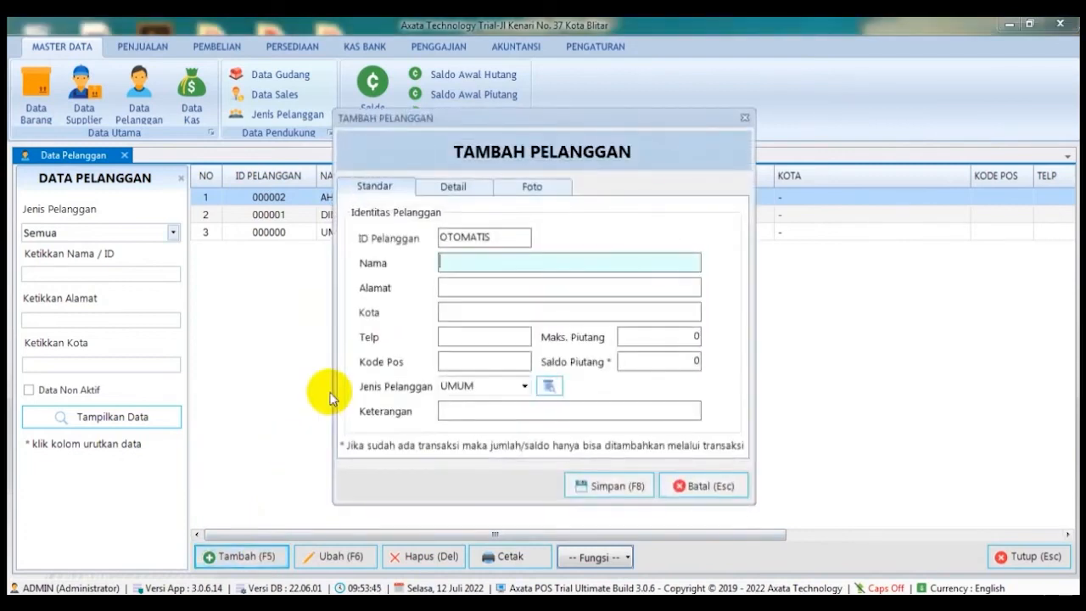
pyautogui.moveTo(468, 118); pyautogui.dragTo(330, 70)
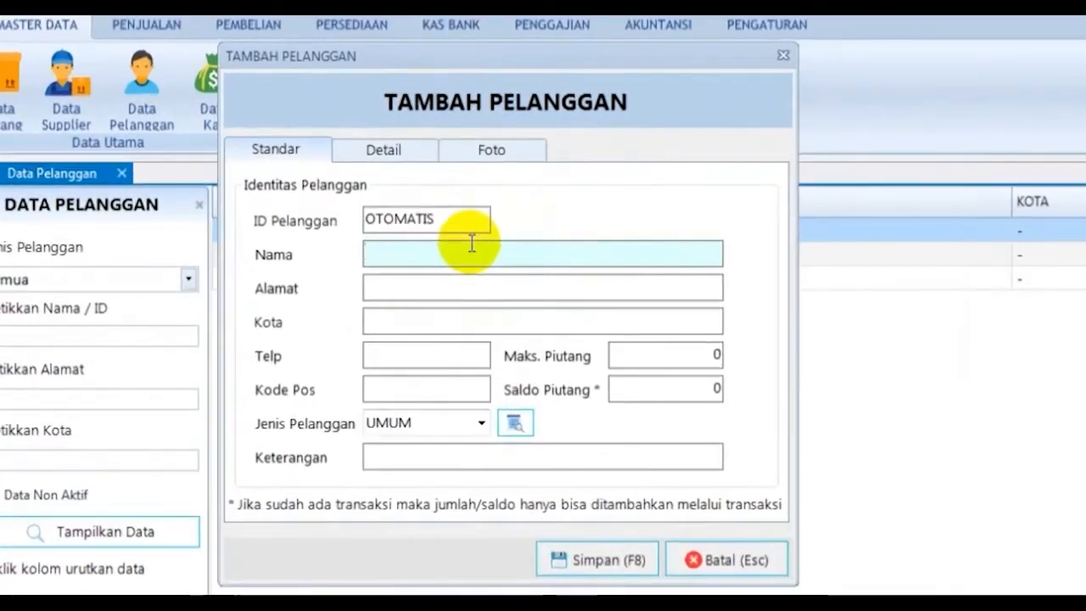
pyautogui.write('bim')
pyautogui.press('BackSpace')
pyautogui.press('BackSpace')
pyautogui.press('BackSpace')
pyautogui.write('Bima')
pyautogui.click(471, 286)
pyautogui.write('Jln')
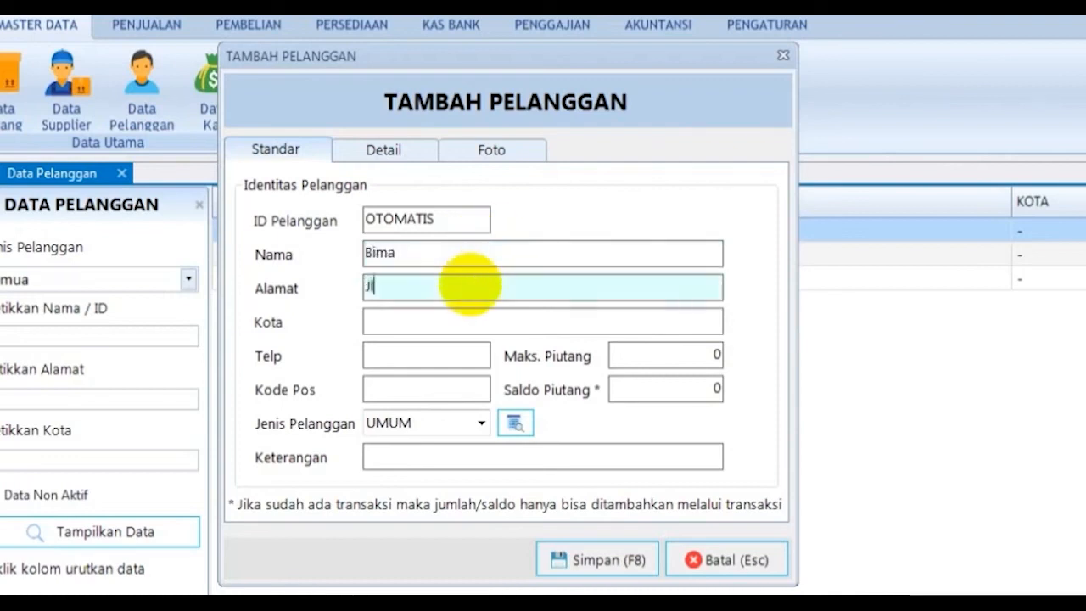
pyautogui.doubleClick(450, 256)
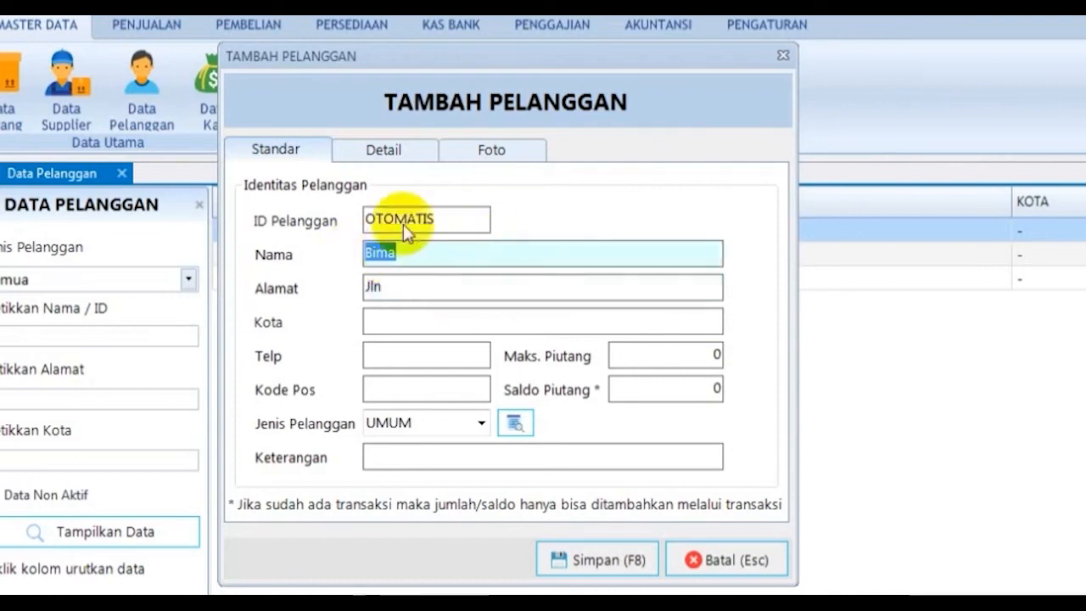
pyautogui.moveTo(478, 62); pyautogui.dragTo(759, 165)
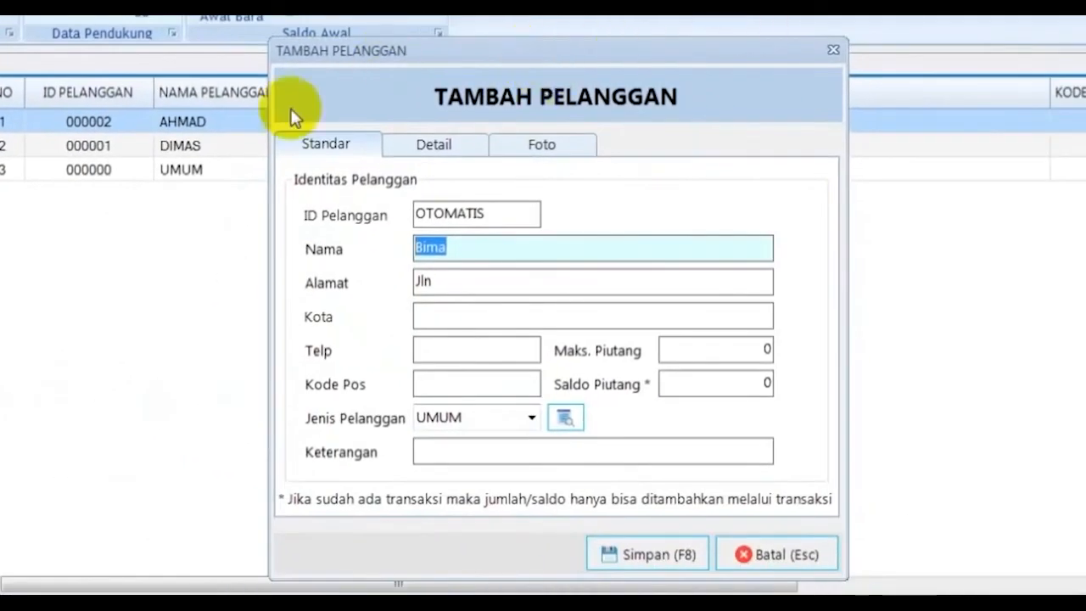
pyautogui.write('BIMA')
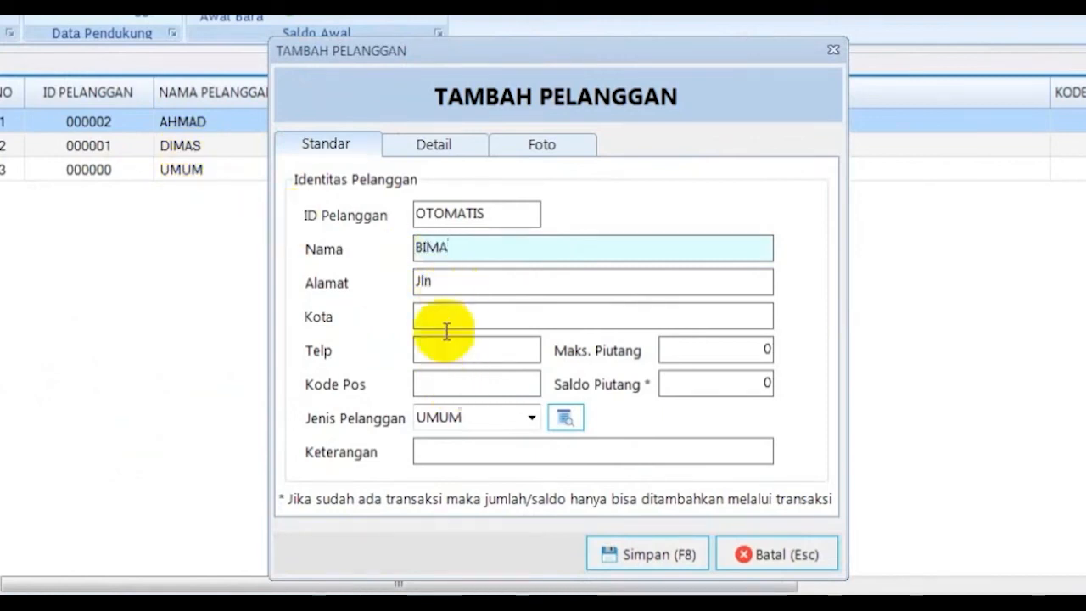
# Step: Fill in the customer's street address, city, phone number and postal code
pyautogui.click(470, 281)
pyautogui.press('BackSpace')
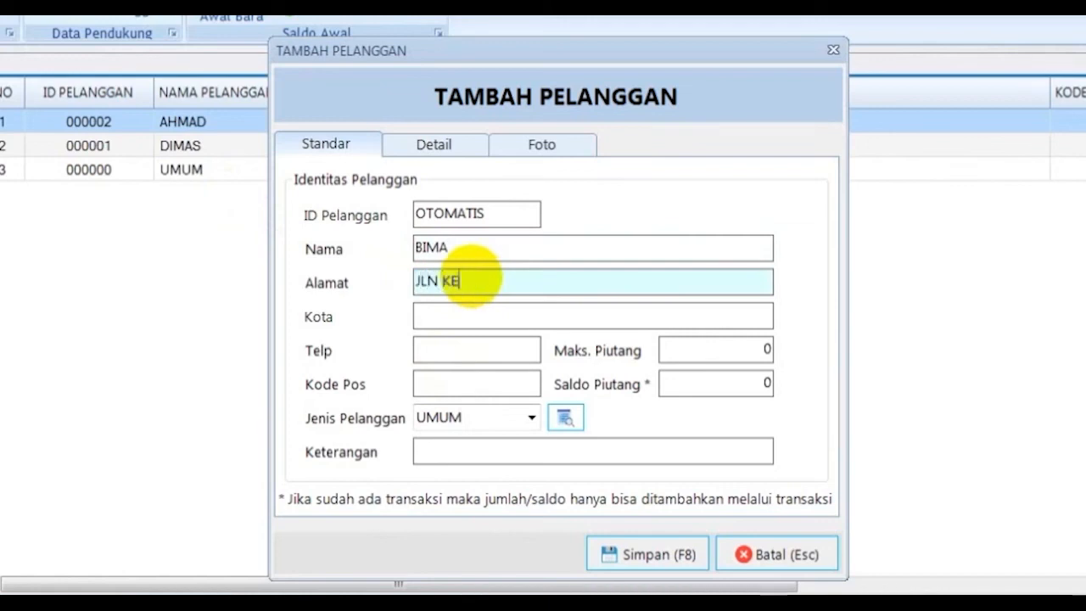
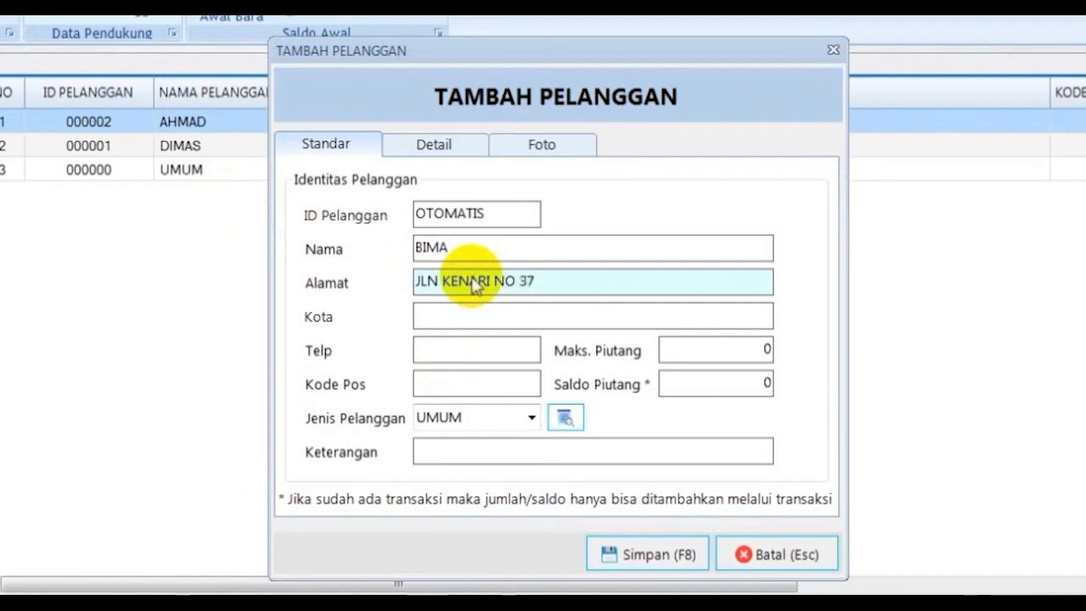
pyautogui.click(473, 316)
pyautogui.write('BLITAR')
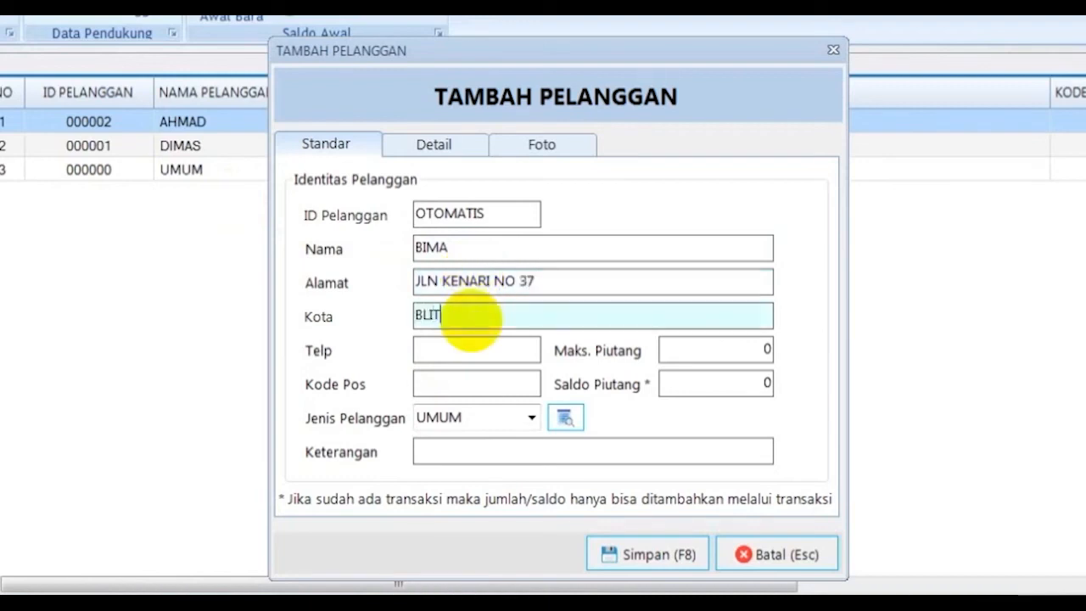
pyautogui.click(455, 357)
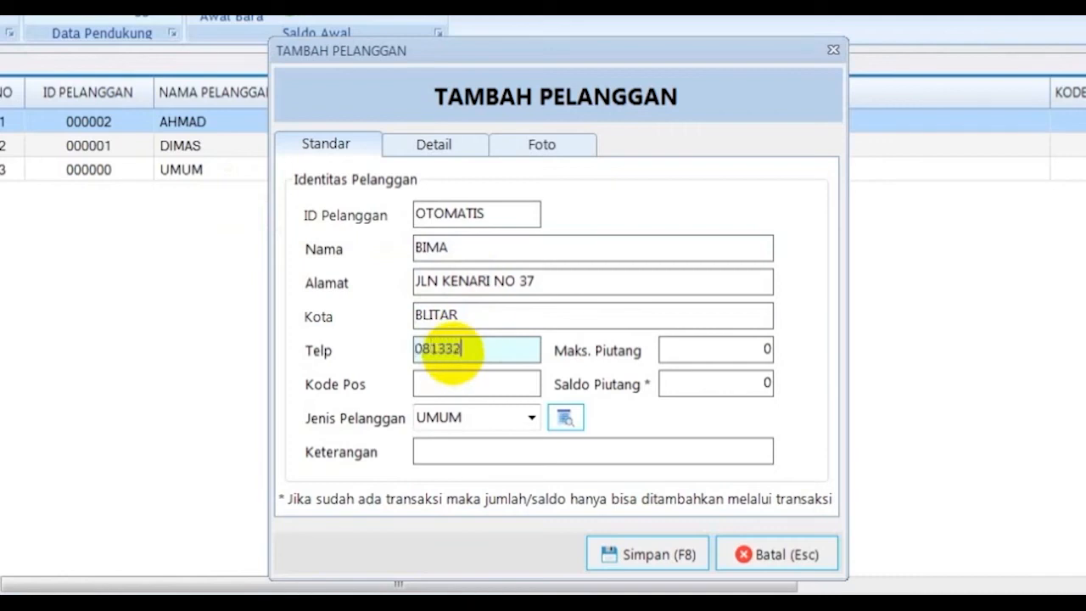
pyautogui.click(430, 383)
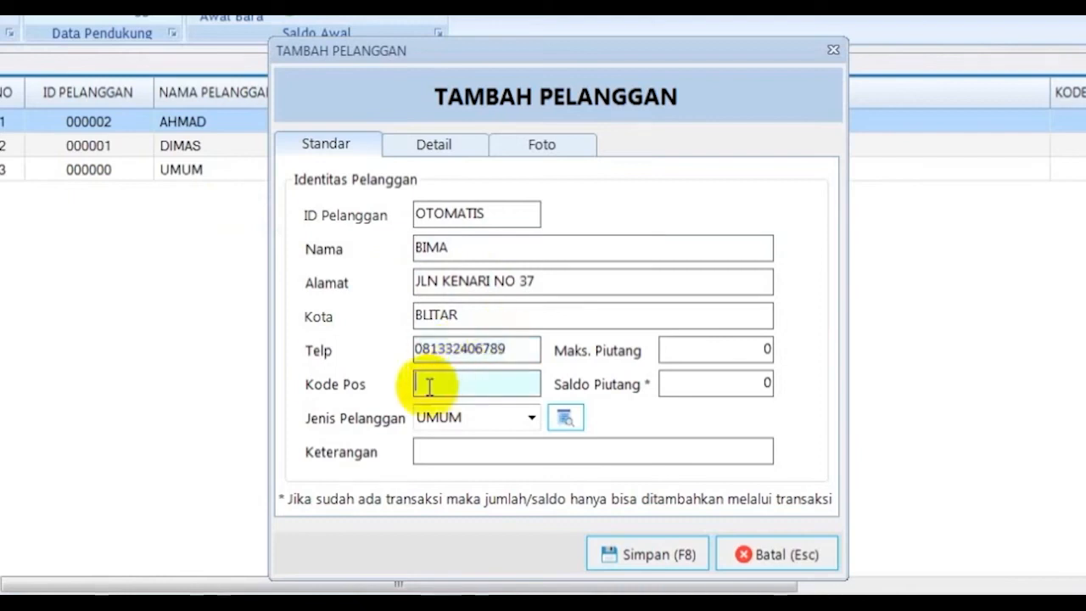
pyautogui.write('66123')
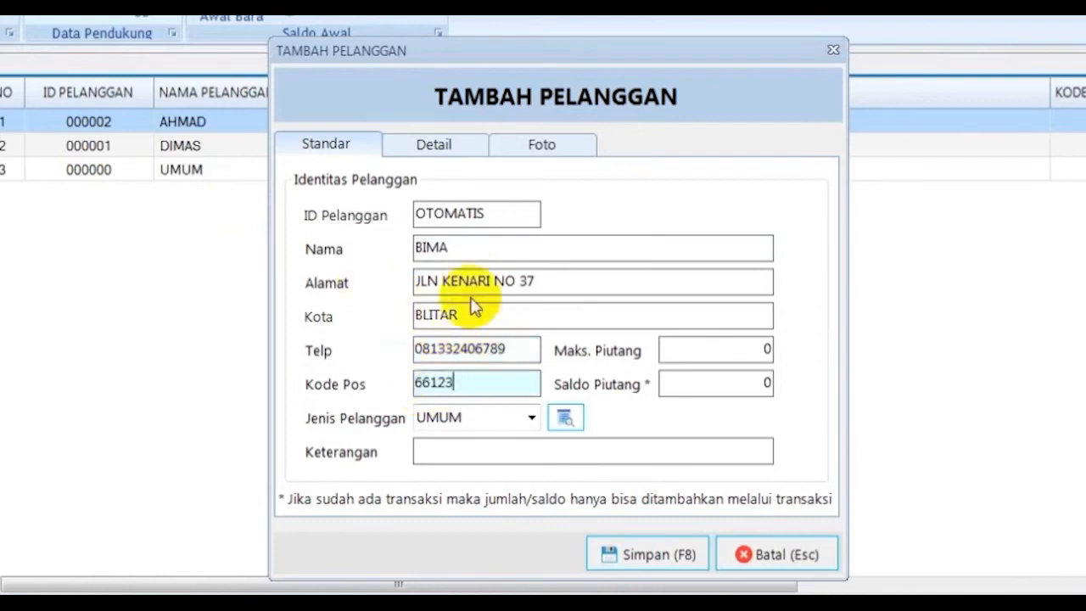
# Step: Choose Reseller from the Jenis Pelanggan dropdown as the new customer's type, replacing UMUM
pyautogui.click(564, 415)
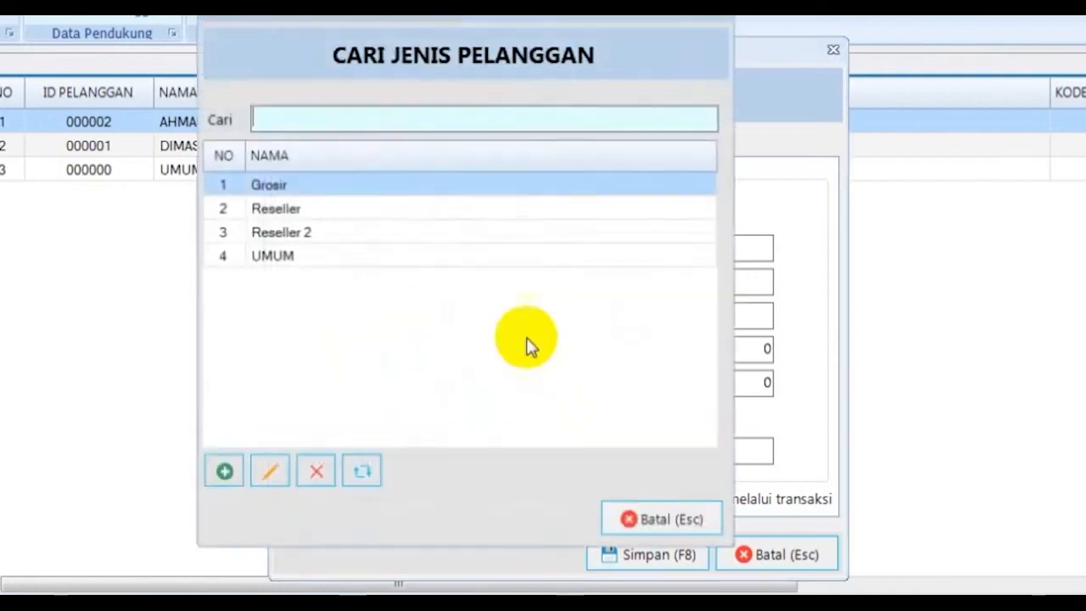
pyautogui.click(337, 212)
pyautogui.click(341, 232)
pyautogui.click(345, 206)
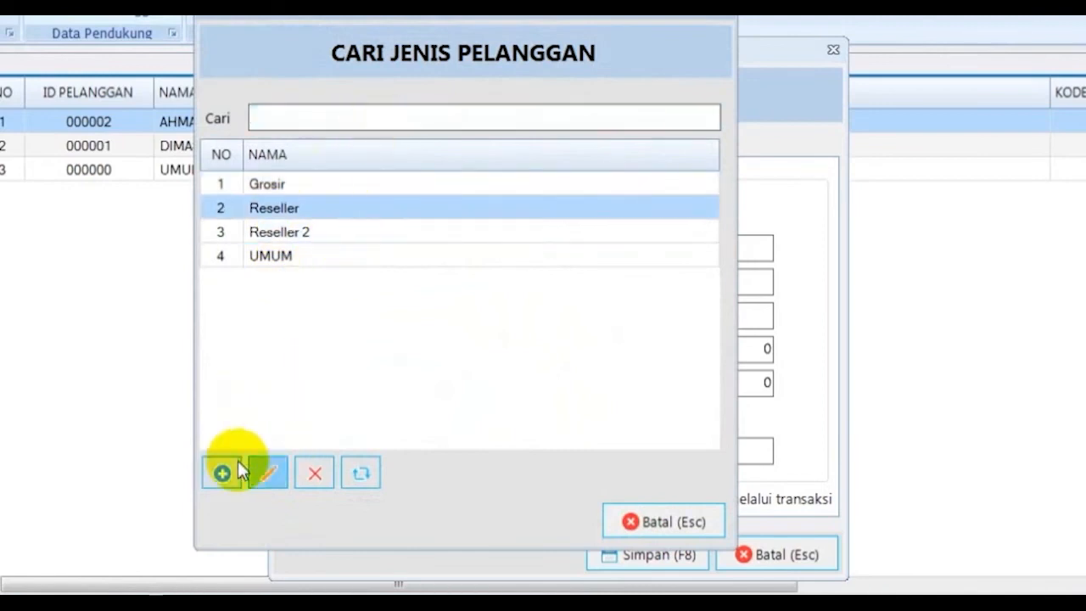
pyautogui.click(632, 522)
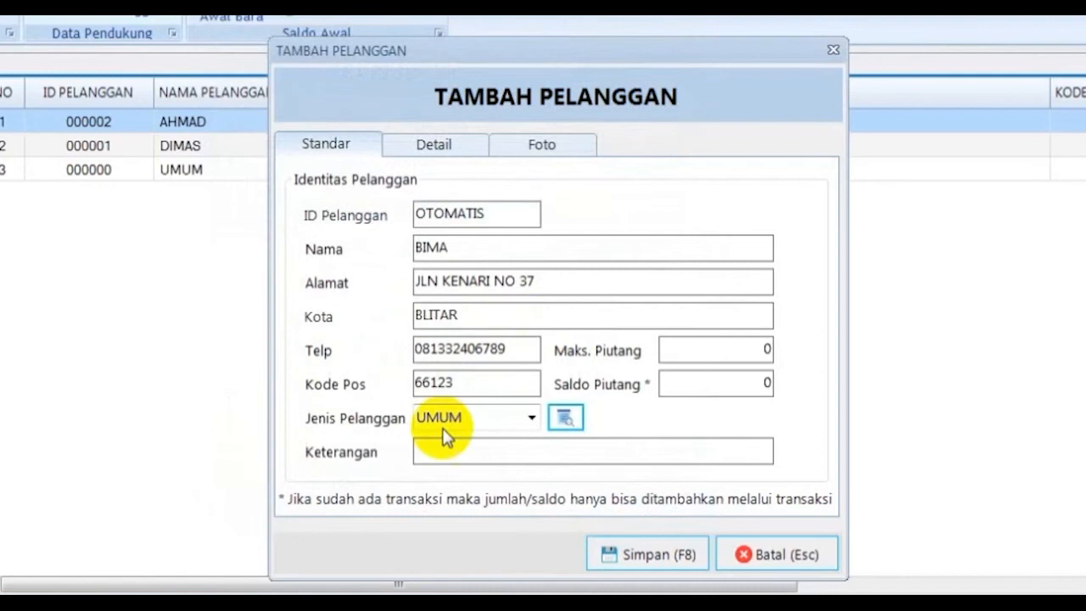
pyautogui.click(531, 416)
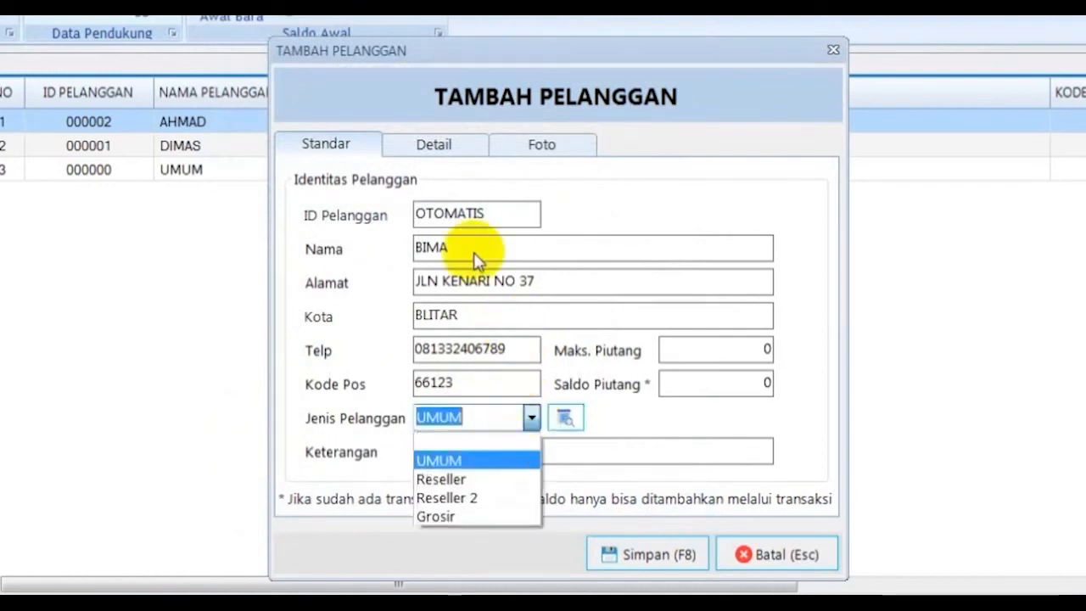
pyautogui.click(526, 61)
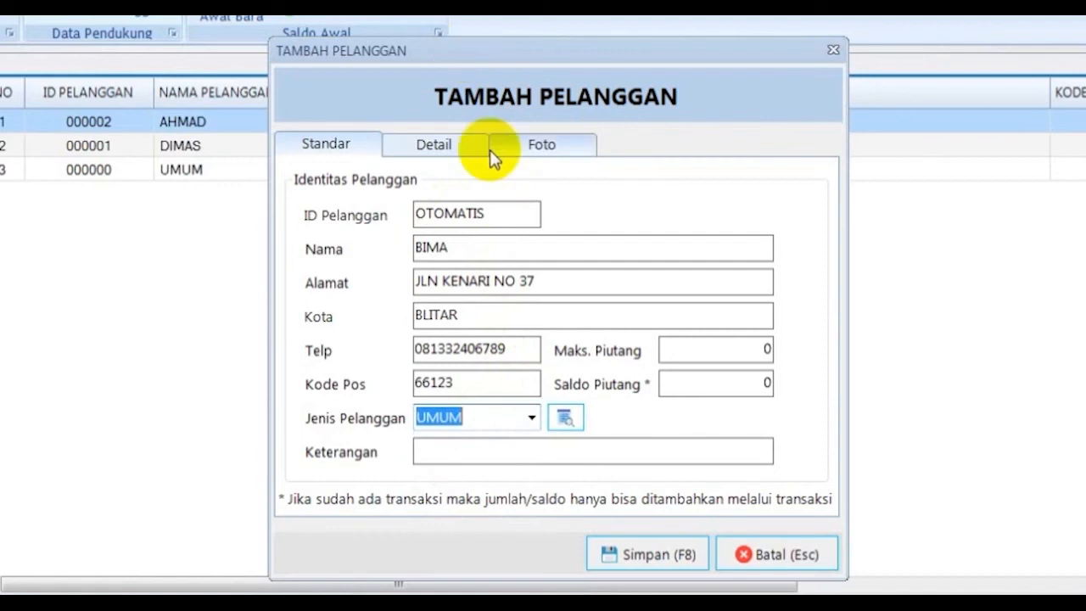
pyautogui.click(531, 419)
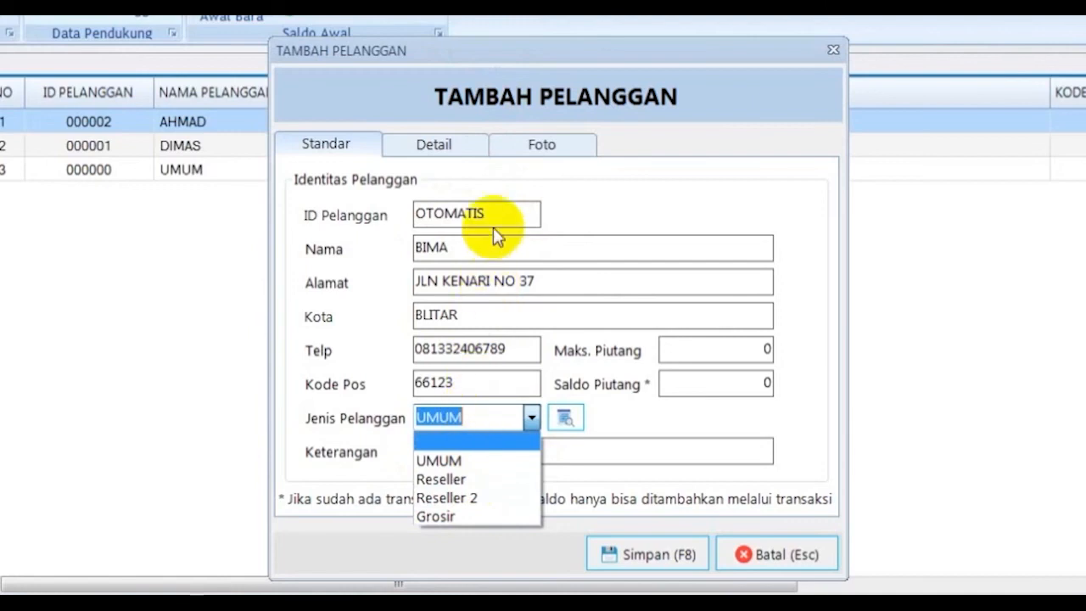
pyautogui.click(472, 478)
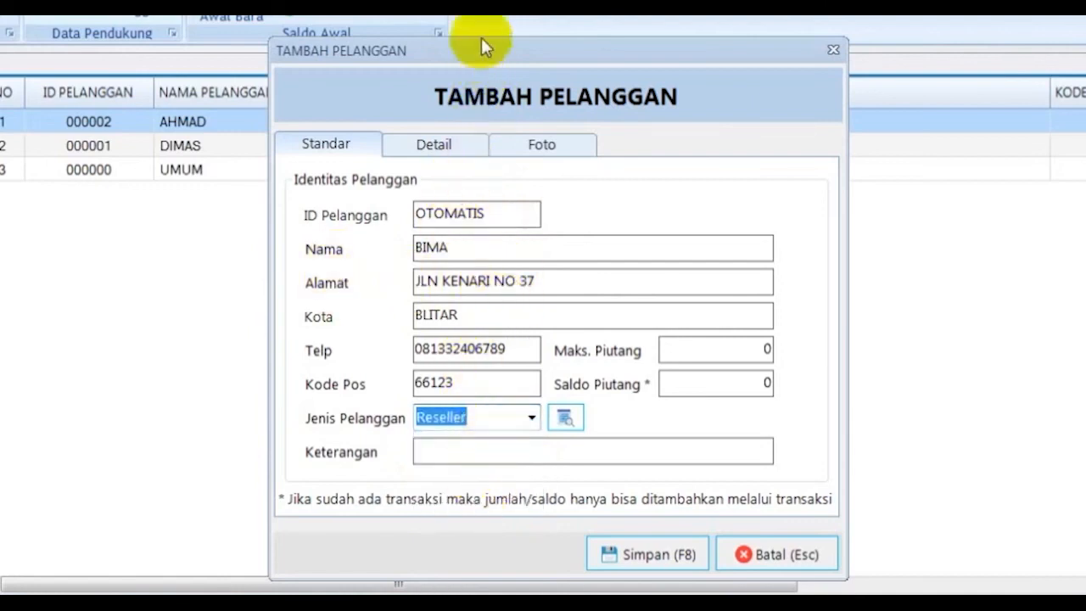
pyautogui.moveTo(483, 43); pyautogui.dragTo(297, 67)
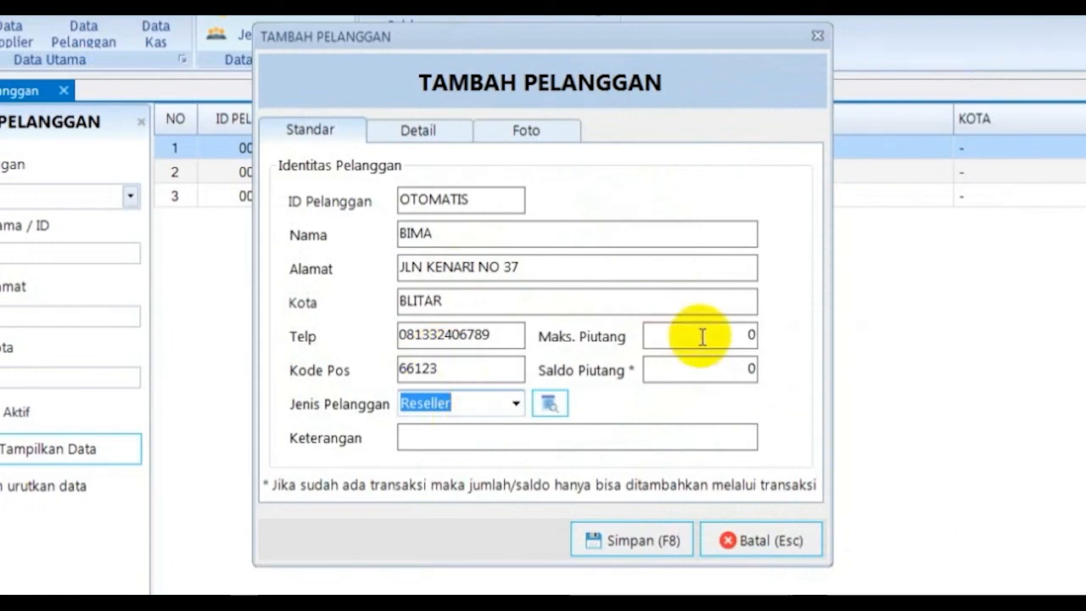
# Step: Enter a Maks. Piutang of 100,000 and a Saldo Piutang of 50,000
pyautogui.click(529, 310)
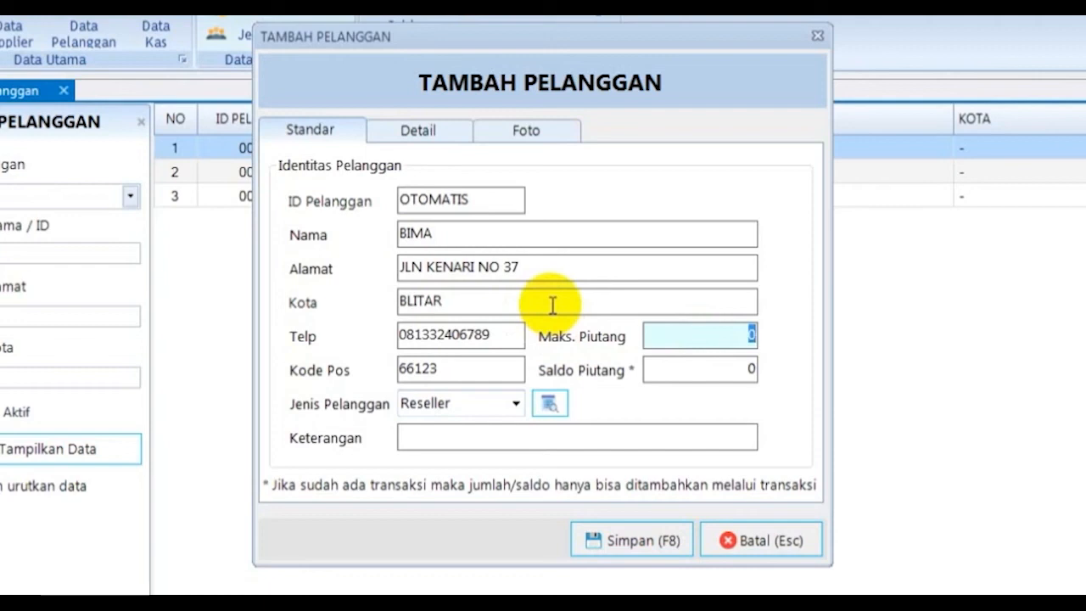
pyautogui.write('100,000')
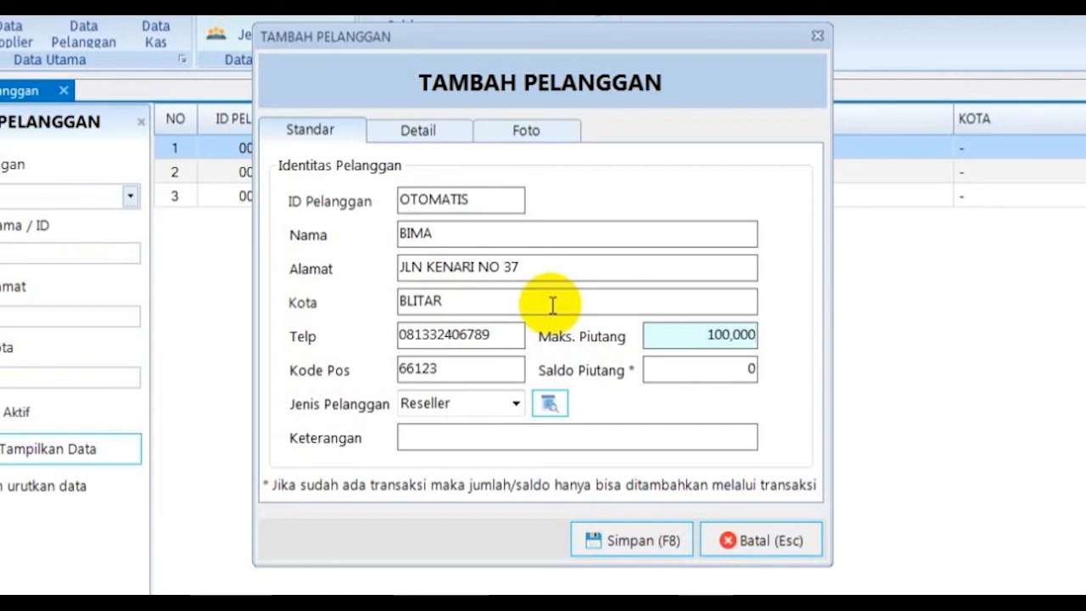
pyautogui.click(711, 367)
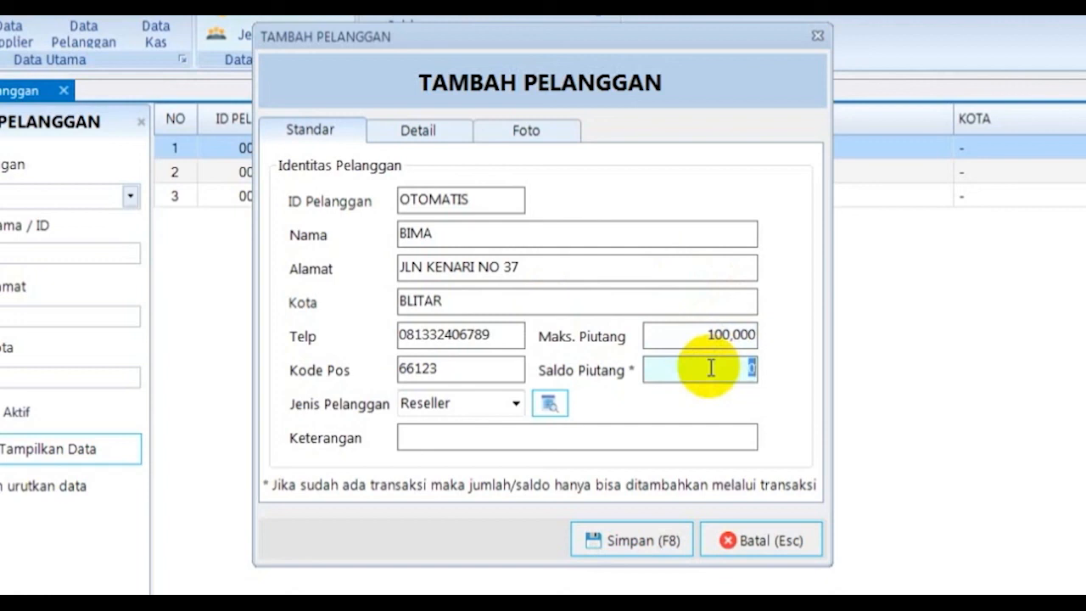
pyautogui.press('BackSpace')
pyautogui.write('50,000')
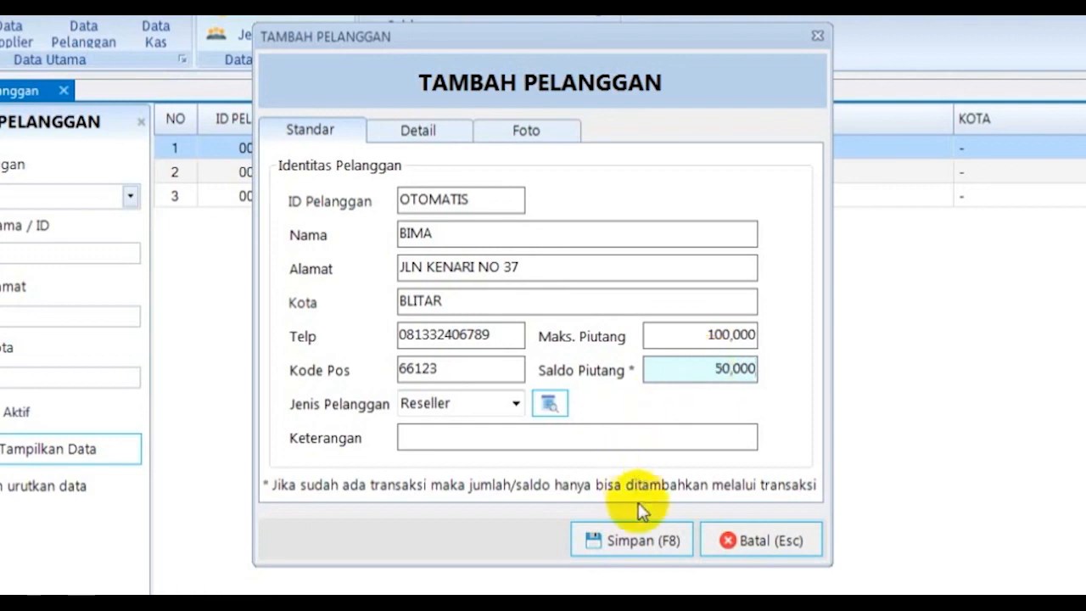
pyautogui.moveTo(527, 25); pyautogui.dragTo(538, 63)
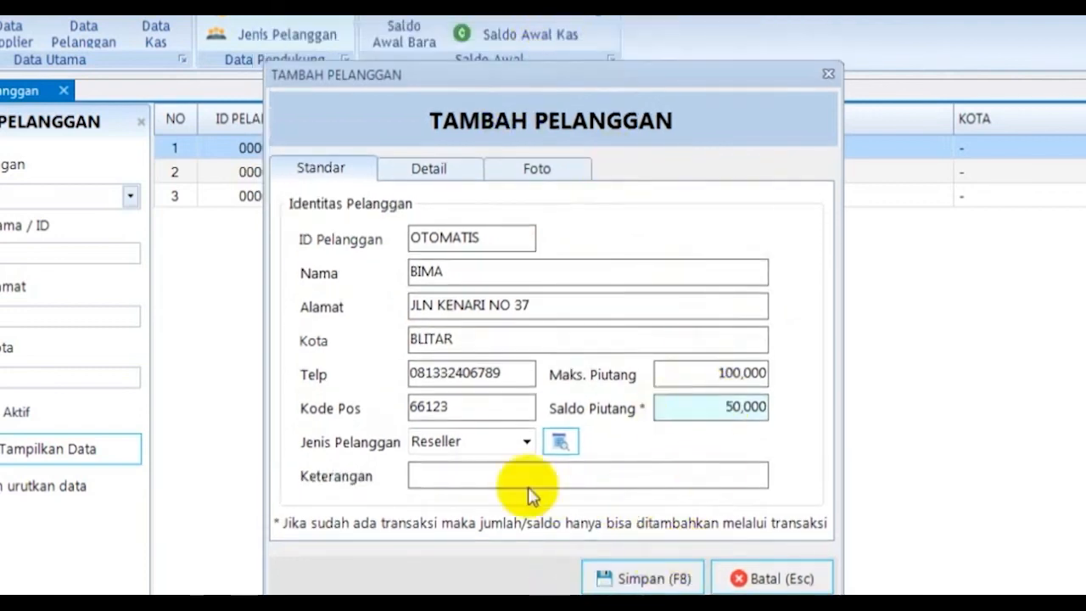
# Step: Save the new customer with Simpan and decline adding another
pyautogui.click(655, 578)
pyautogui.click(695, 380)
pyautogui.click(730, 377)
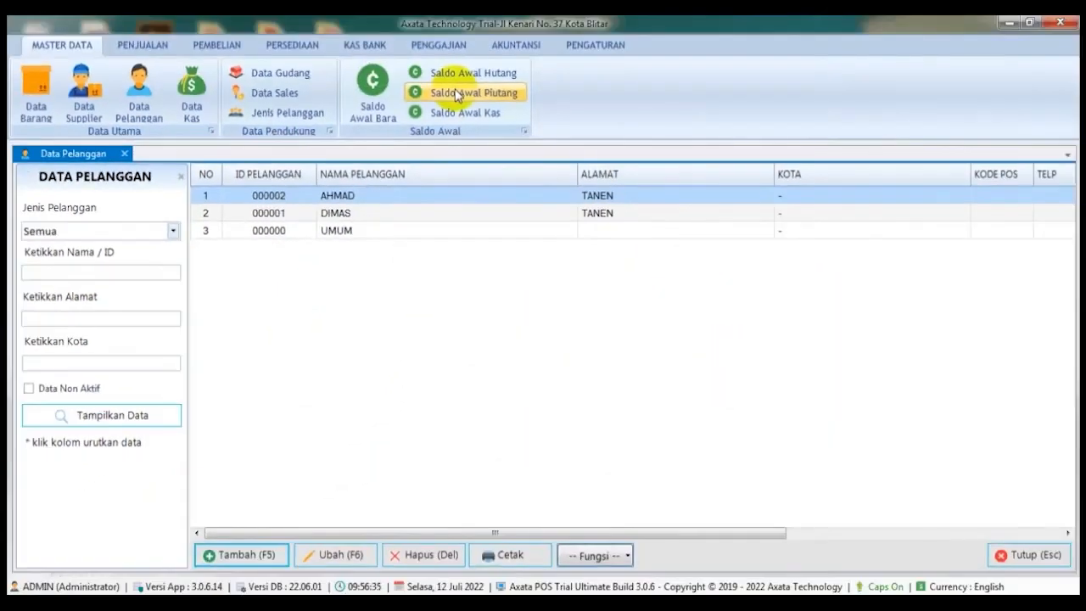
# Step: Confirm the 50,000 opening receivable in Saldo Awal Piutang, then return to Data Pelanggan
pyautogui.click(457, 94)
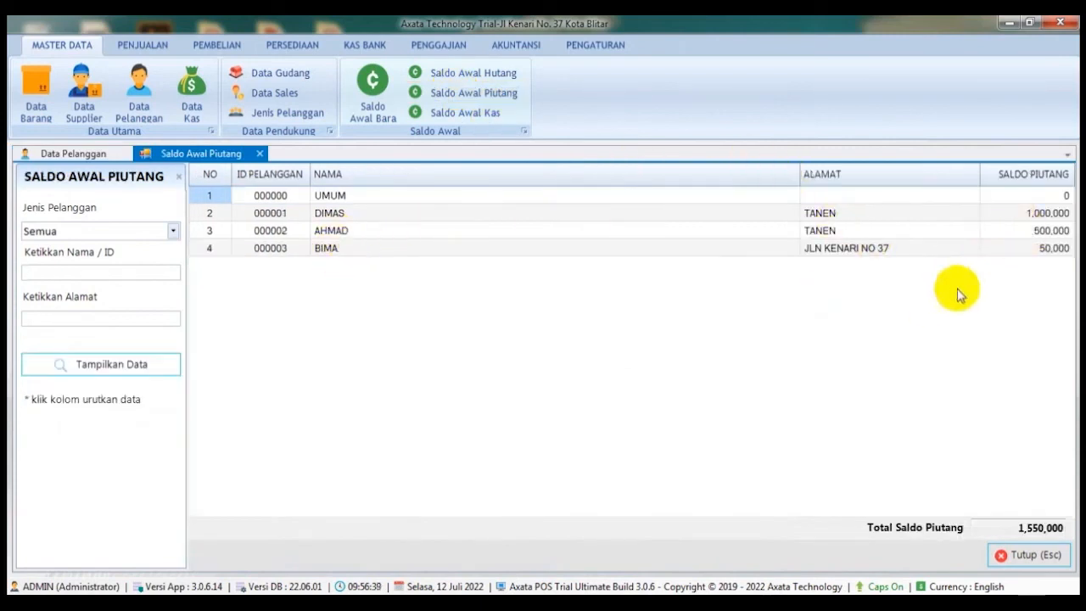
pyautogui.click(1030, 248)
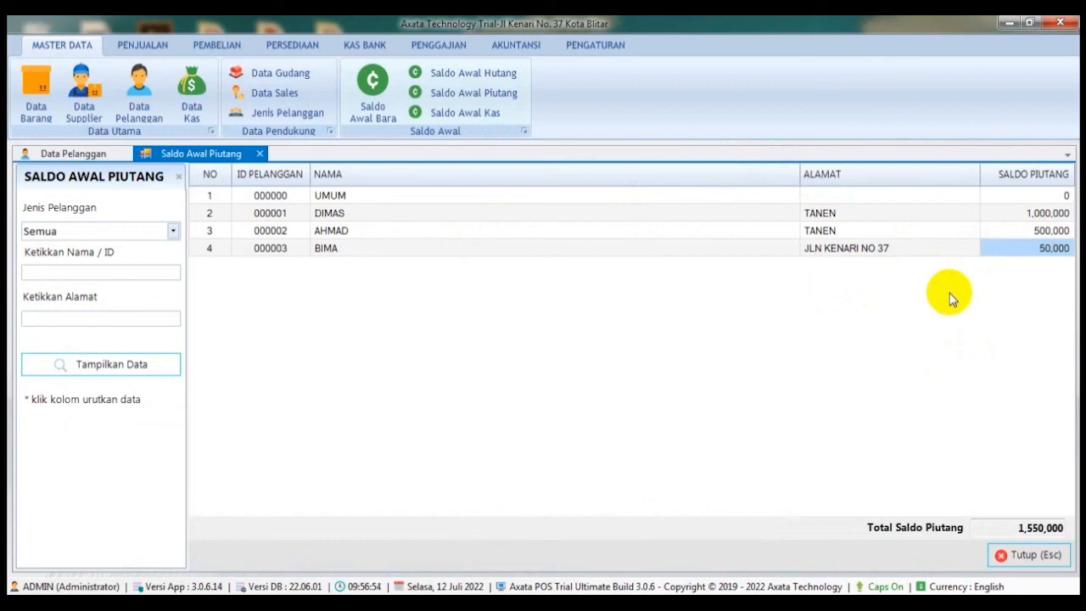
pyautogui.click(102, 154)
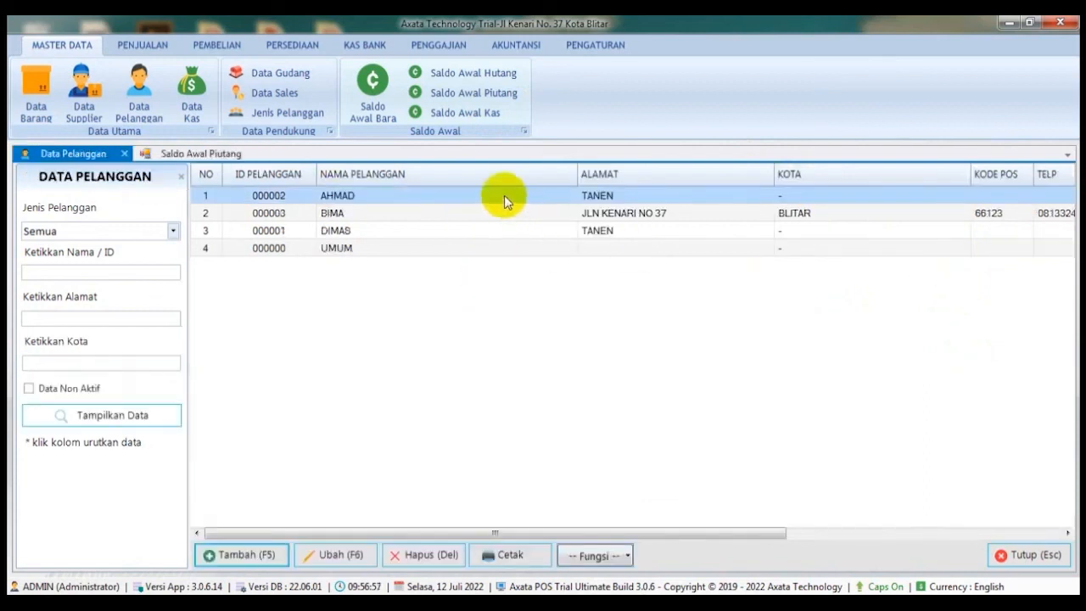